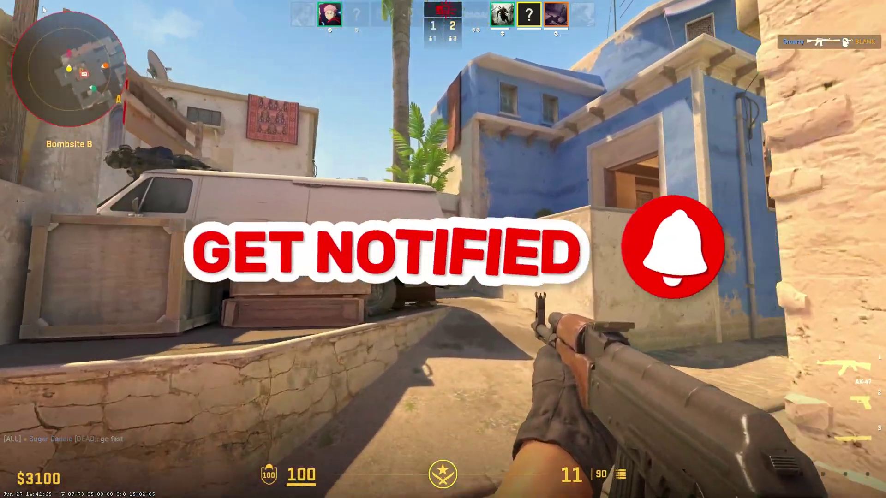
# Step: Open the bit.ly GearUp Booster download link from the YouTube video description
pyautogui.click(443, 249)
pyautogui.click(443, 249)
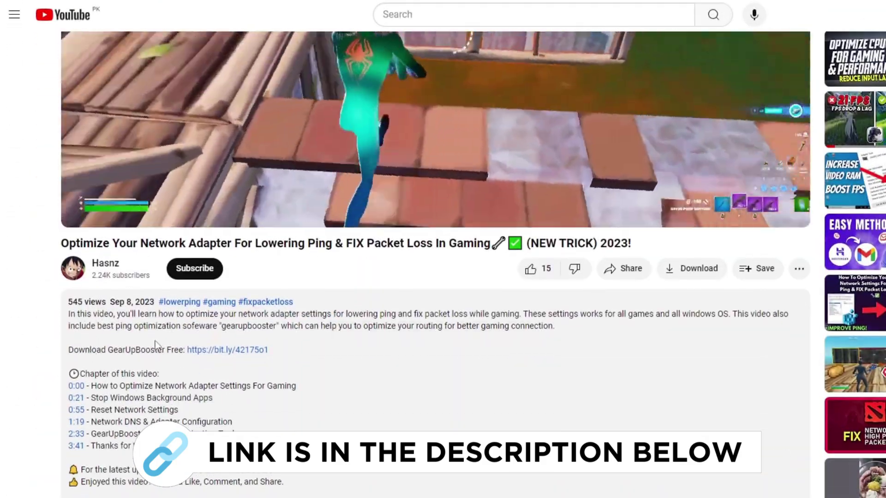
pyautogui.click(406, 203)
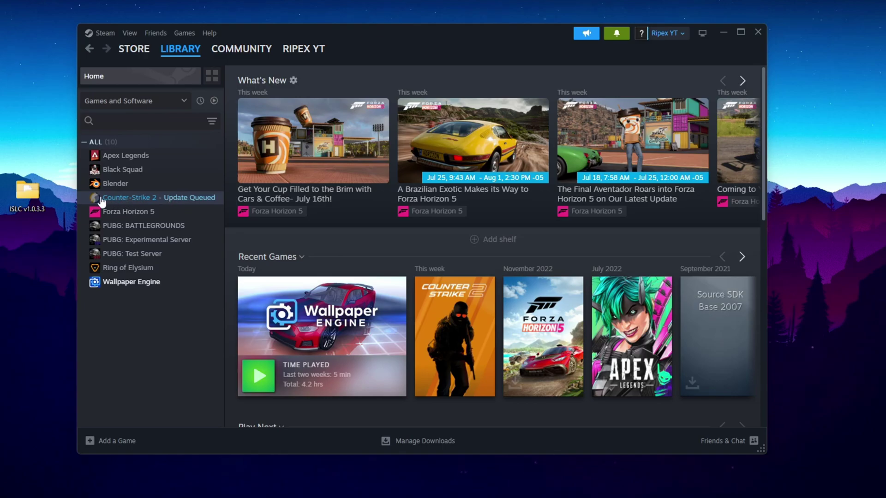
# Step: Paste the -novid -high -freq 144 string into Counter-Strike 2's launch options
pyautogui.click(124, 202)
pyautogui.rightClick(142, 200)
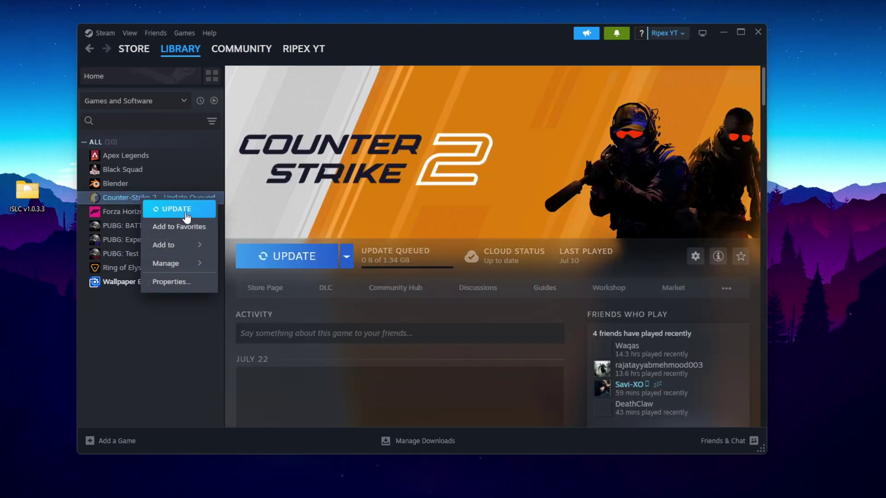
pyautogui.click(171, 283)
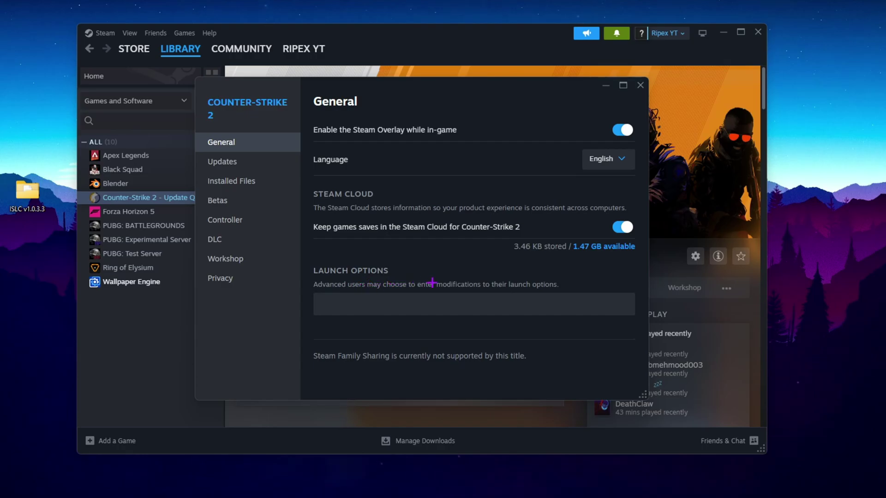
pyautogui.click(372, 306)
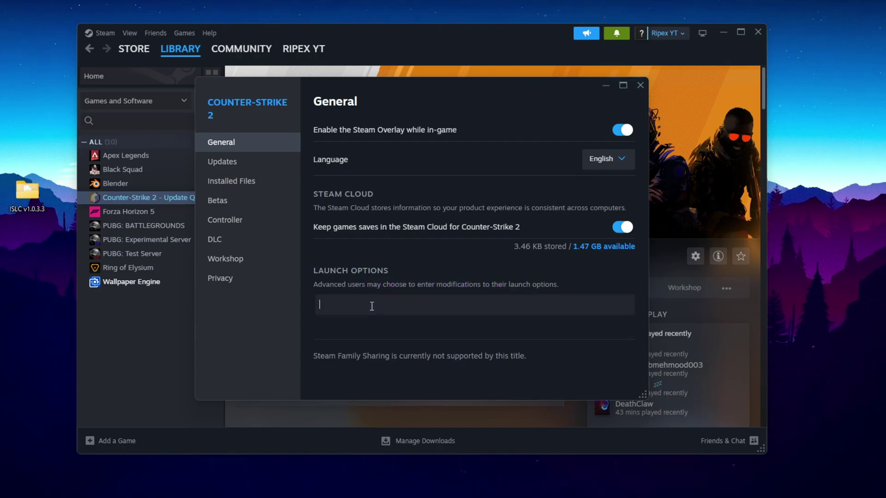
pyautogui.hotkey('ctrl', 'v')
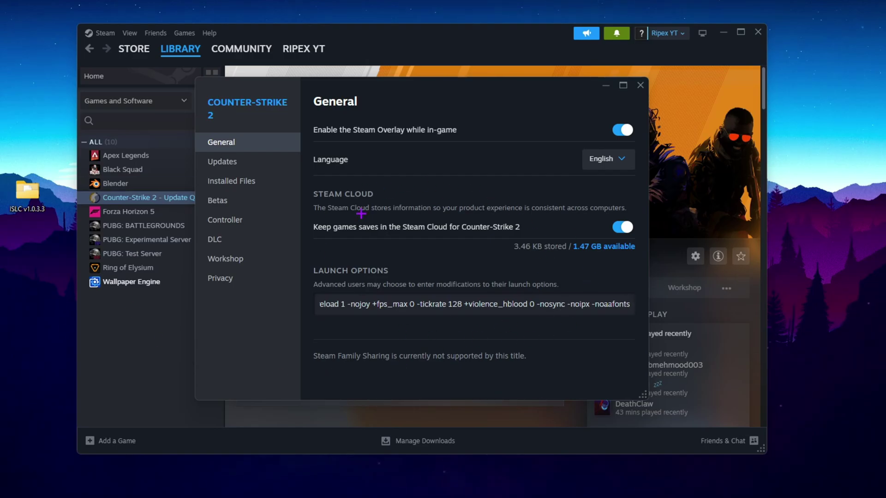
pyautogui.click(641, 85)
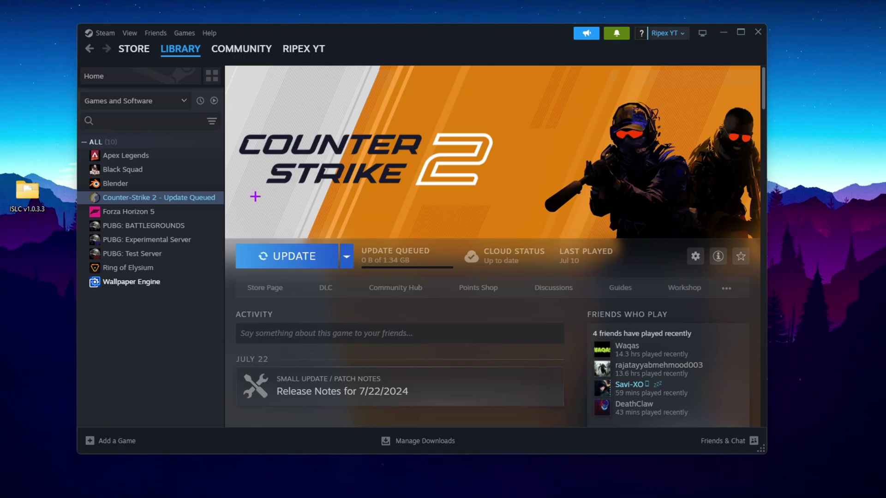
# Step: Browse to Counter-Strike 2's install folder from its Installed Files properties
pyautogui.rightClick(159, 198)
pyautogui.click(185, 281)
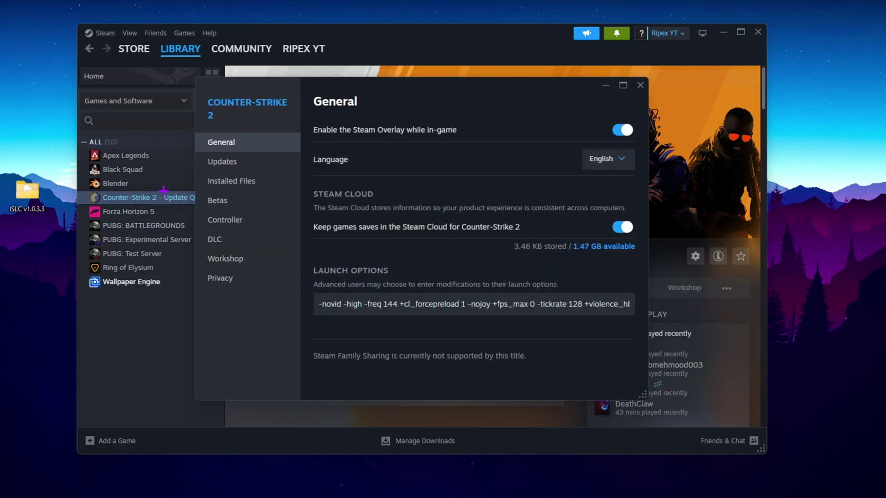
pyautogui.click(245, 184)
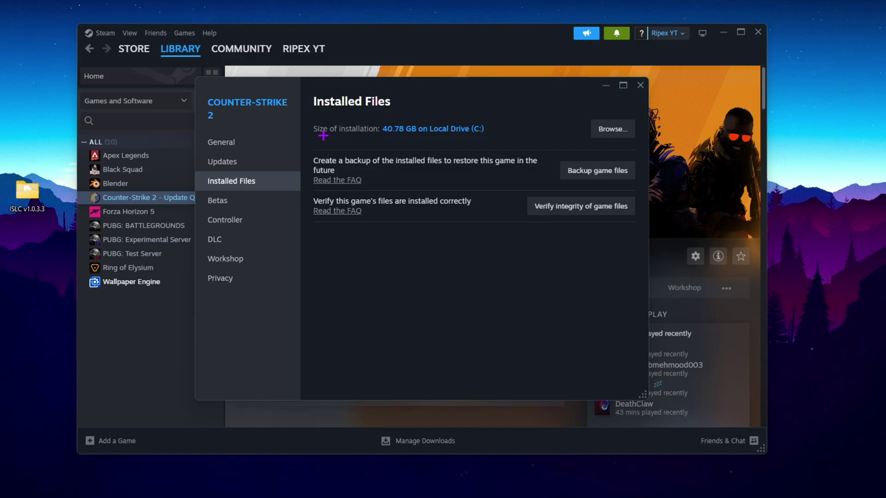
pyautogui.click(623, 134)
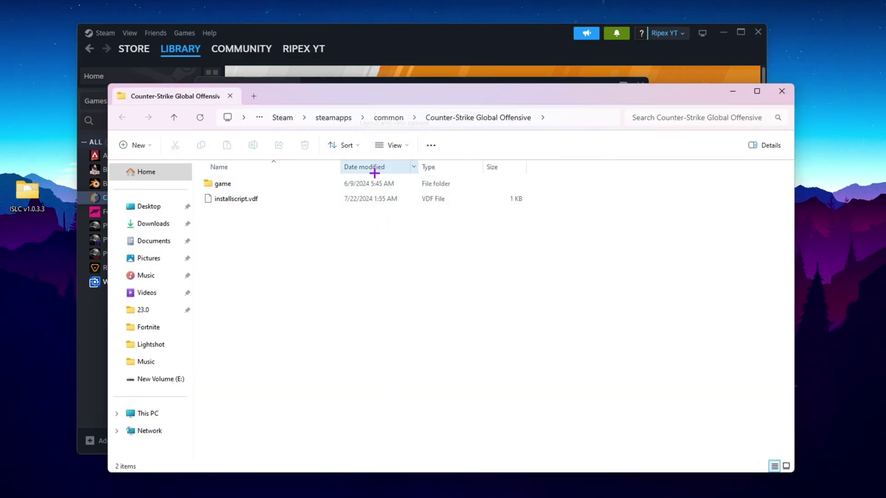
# Step: Go to game\bin\win64 and open the properties of cs2.exe
pyautogui.doubleClick(223, 183)
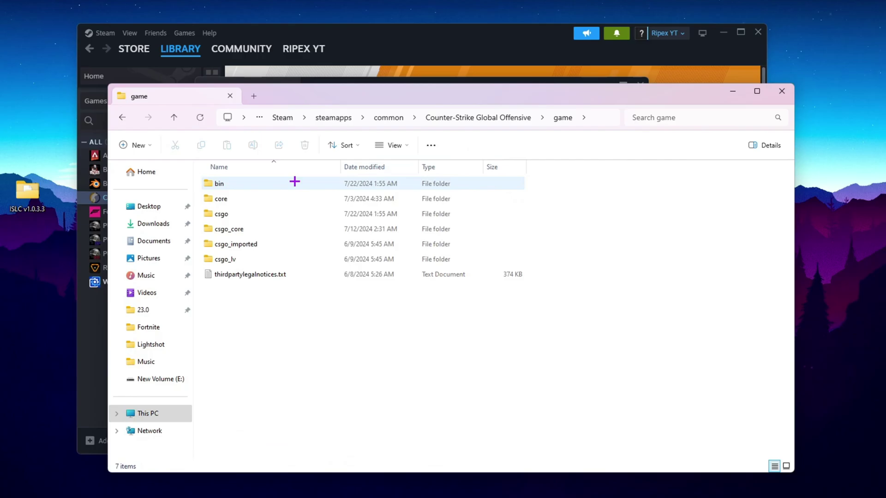
pyautogui.doubleClick(239, 183)
pyautogui.doubleClick(256, 185)
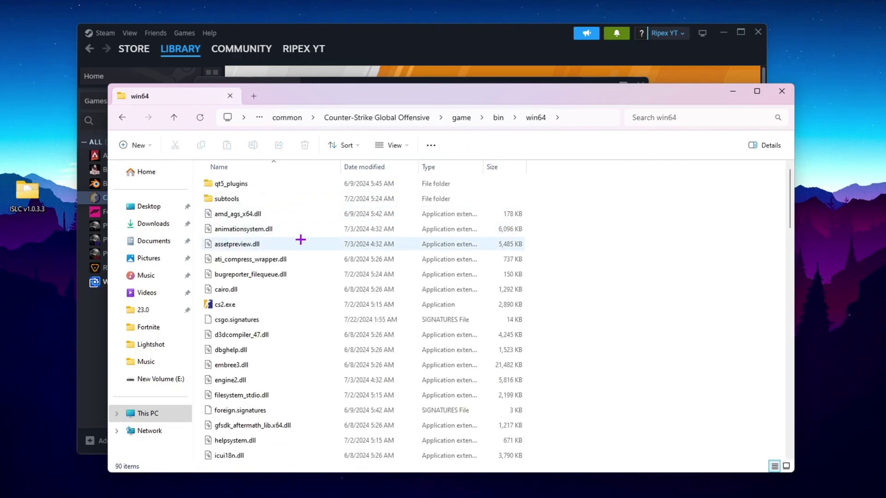
pyautogui.scroll(-2, 300, 237)
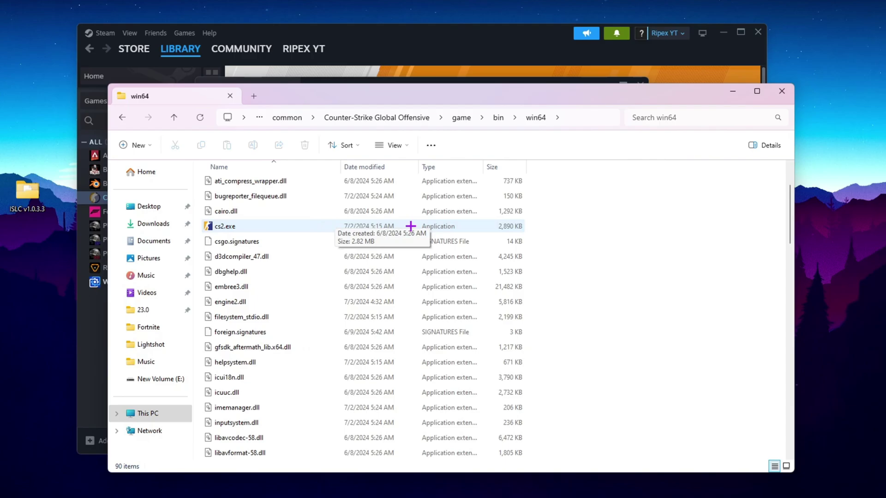
pyautogui.click(213, 225)
pyautogui.rightClick(214, 225)
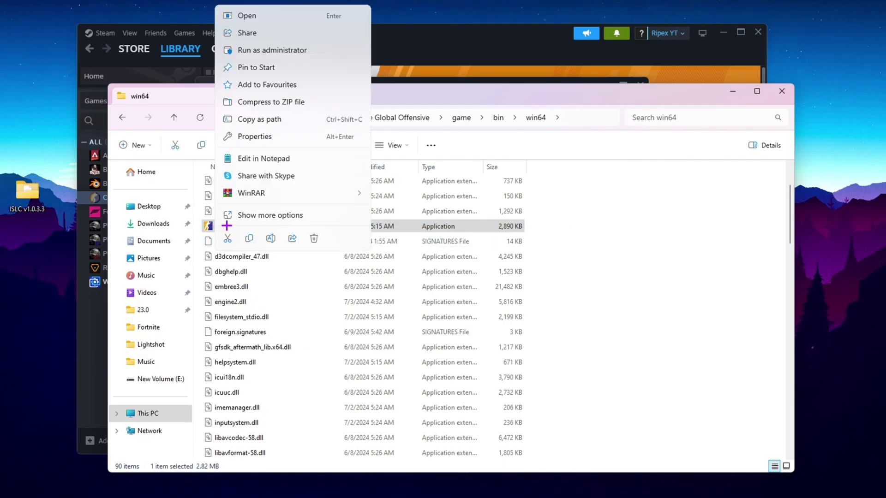
pyautogui.click(272, 216)
pyautogui.click(272, 474)
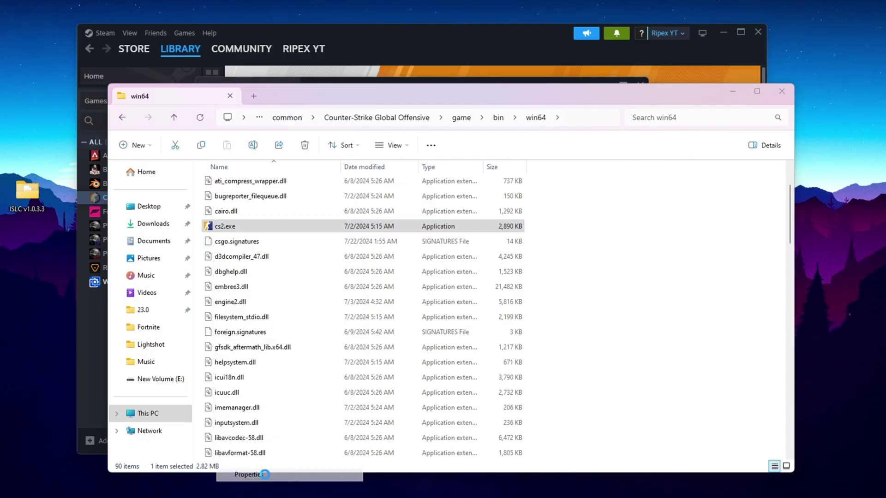
# Step: Disable full-screen optimizations and override high DPI scaling with Application for cs2.exe
pyautogui.moveTo(323, 222); pyautogui.dragTo(389, 145)
pyautogui.click(389, 162)
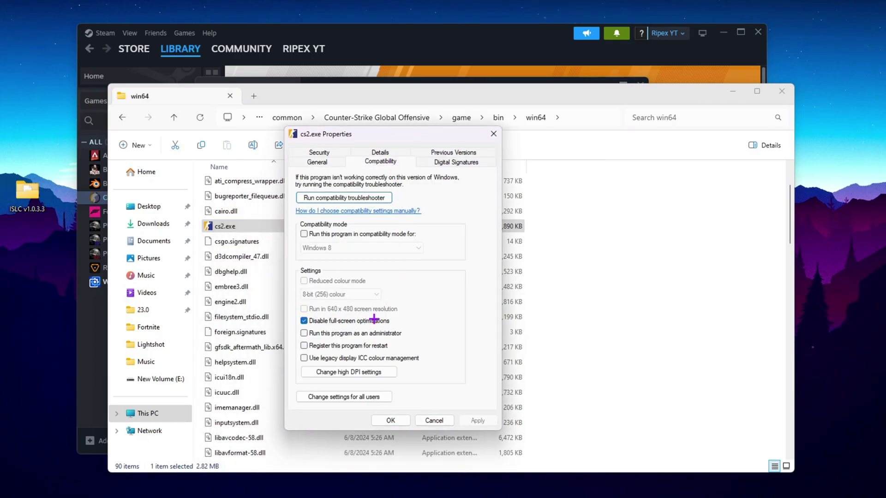
pyautogui.click(350, 373)
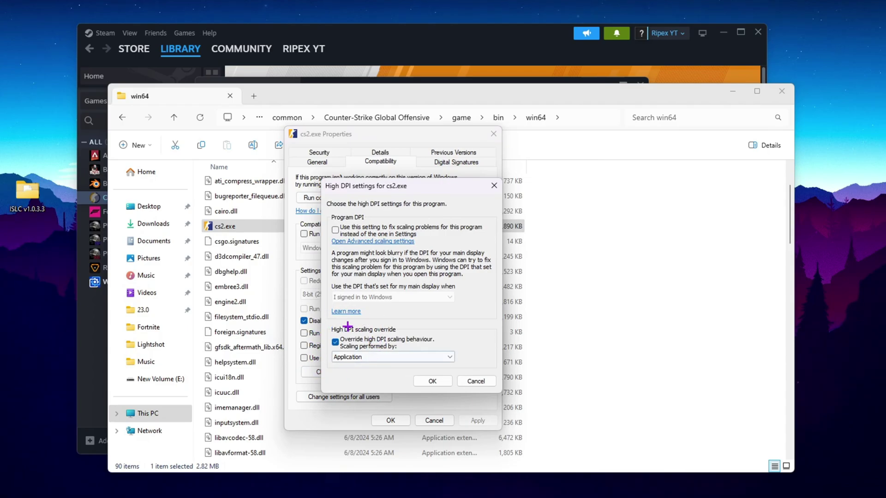
pyautogui.click(434, 381)
pyautogui.click(391, 421)
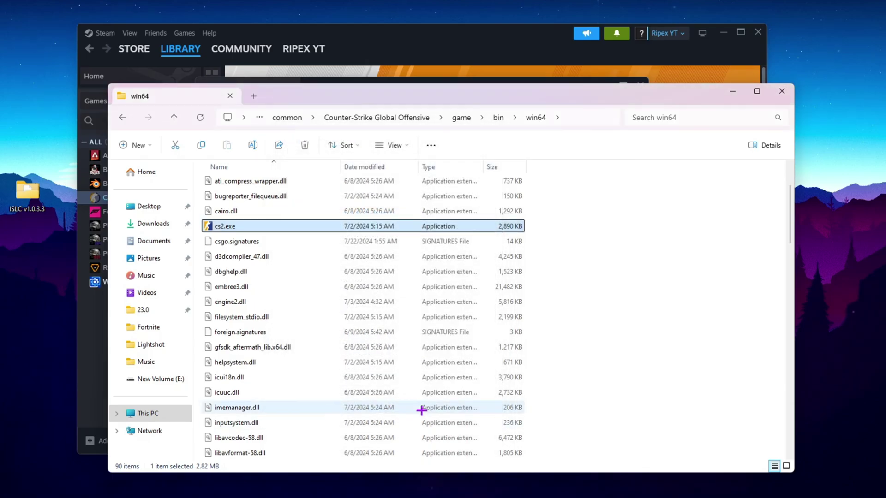
# Step: Close File Explorer, the Counter-Strike 2 Properties window, and Steam
pyautogui.click(782, 91)
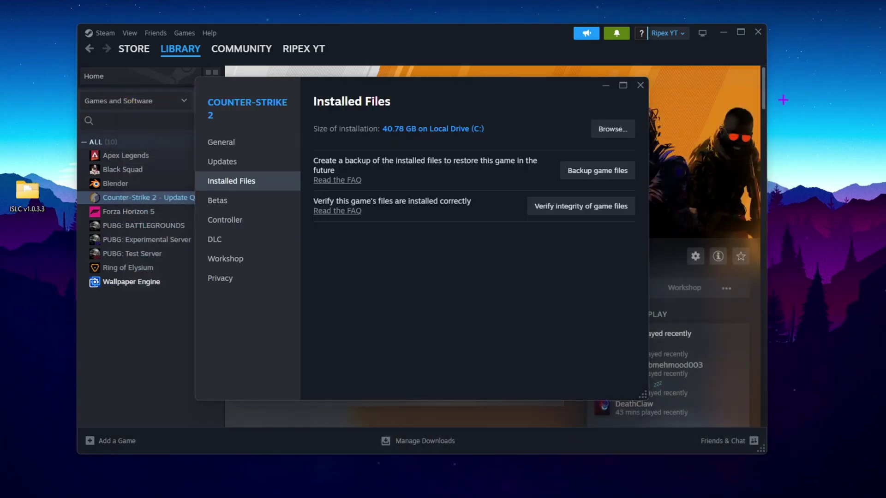
pyautogui.click(641, 86)
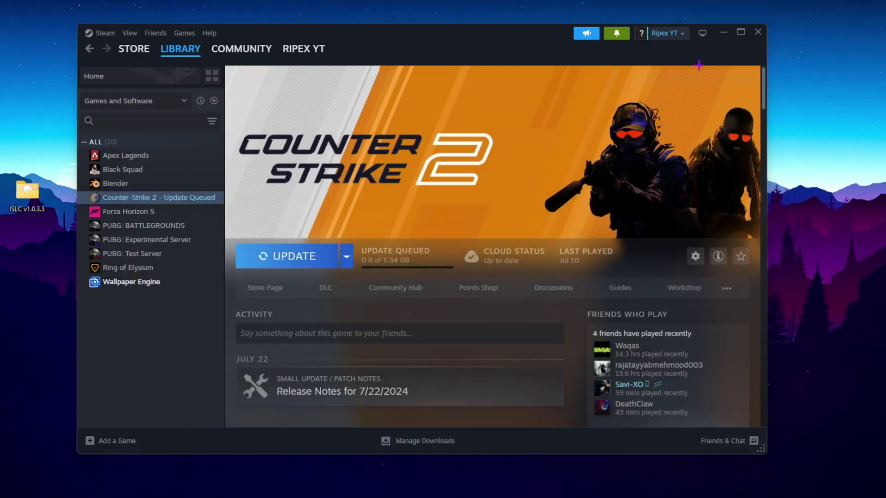
pyautogui.click(758, 32)
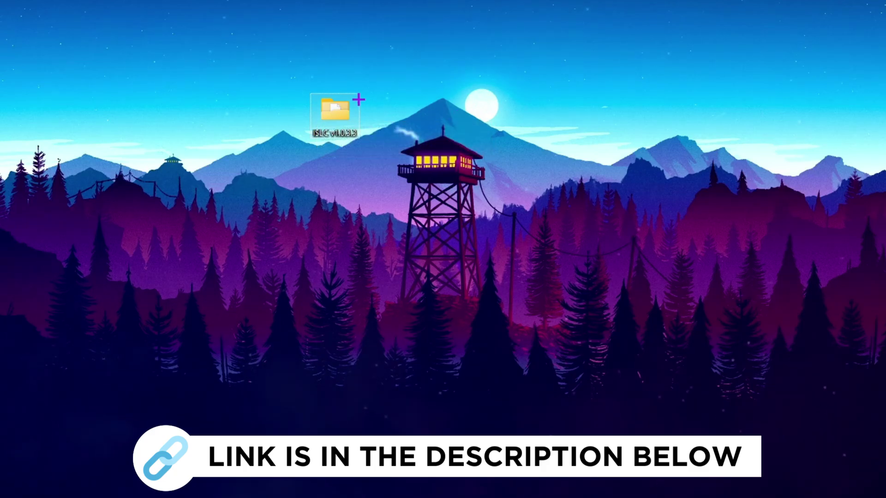
# Step: Open the ISLC v1.0.3.3 folder and bring the ISLC window from the tray to screen centre
pyautogui.doubleClick(337, 109)
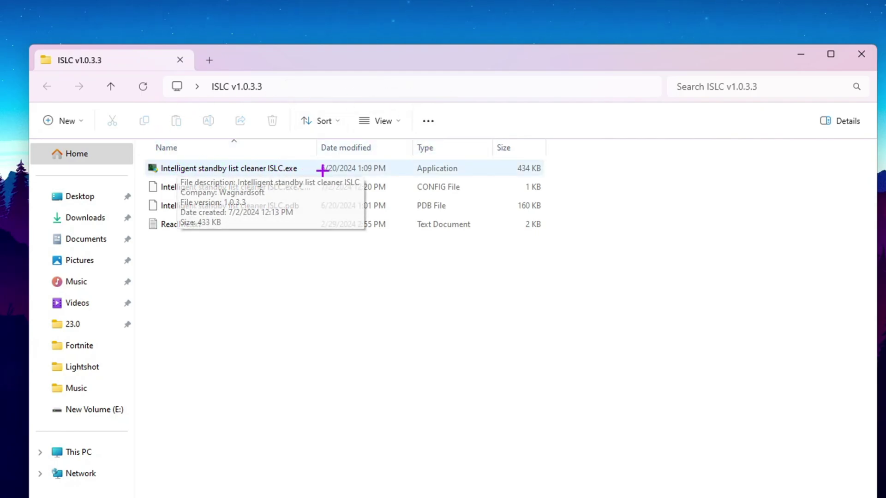
pyautogui.click(190, 169)
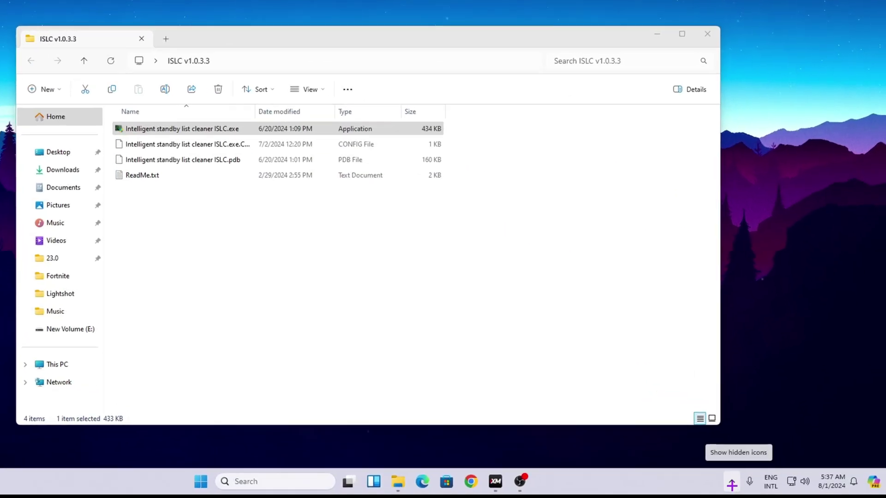
pyautogui.click(753, 487)
pyautogui.click(674, 379)
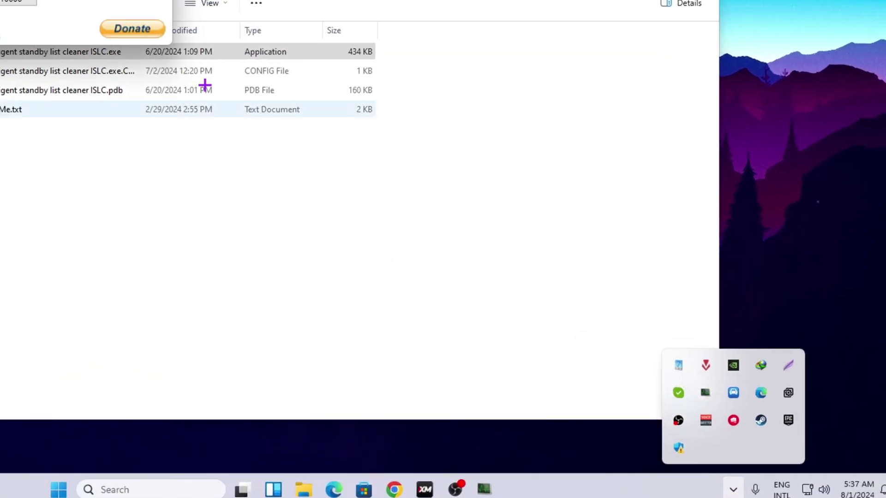
pyautogui.moveTo(277, 5); pyautogui.dragTo(543, 170)
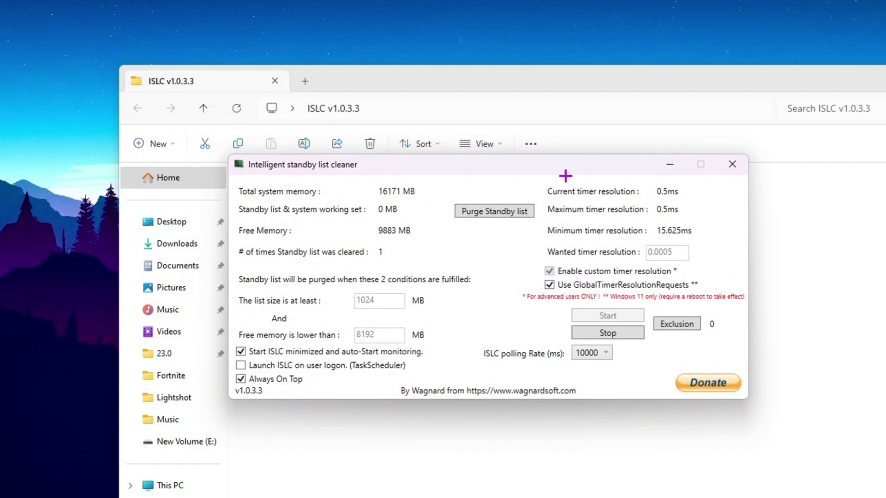
# Step: Stop ISLC monitoring and set the wanted timer resolution to 0.0005
pyautogui.press('super+d')
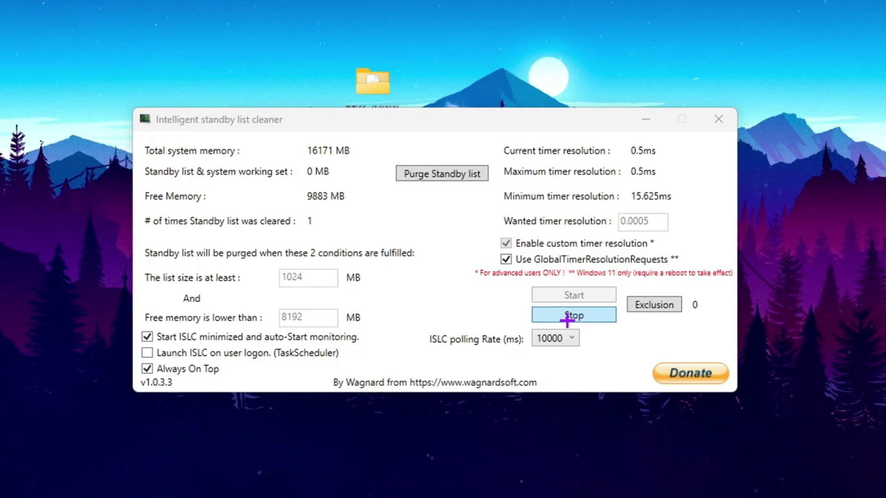
pyautogui.click(567, 319)
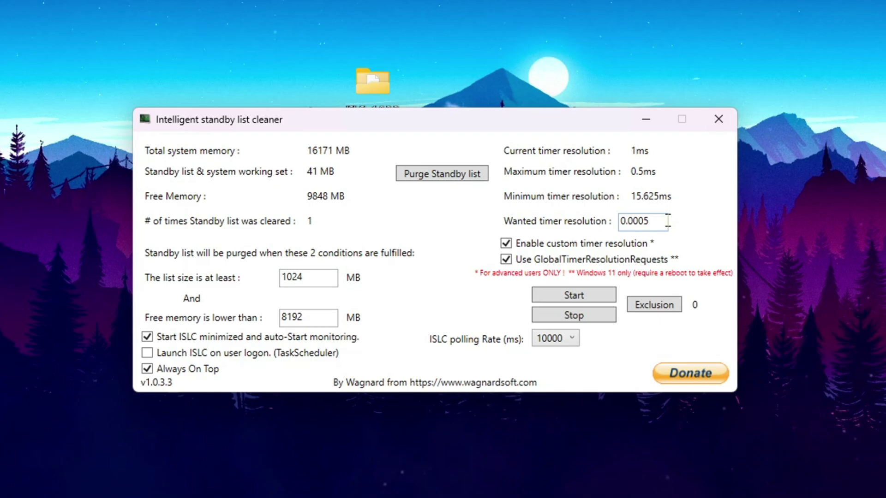
pyautogui.click(618, 225)
pyautogui.click(544, 342)
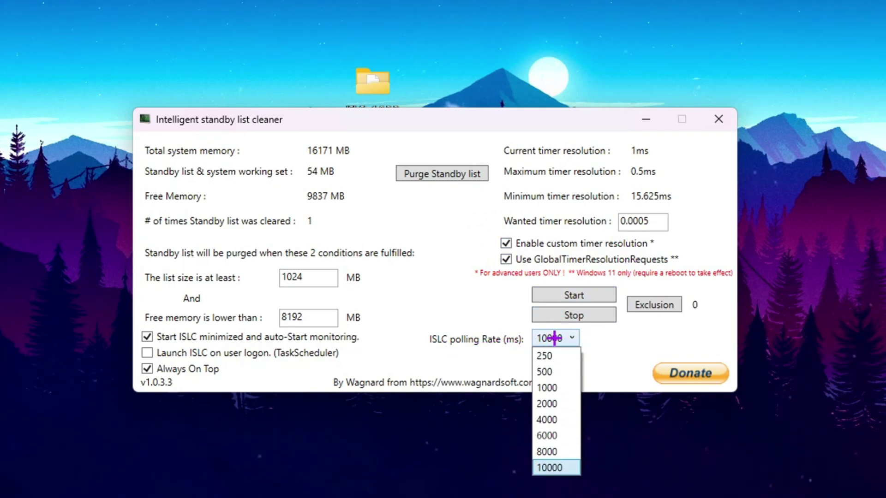
# Step: Keep the 10000 ms polling rate, enable launch on user logon, and restart ISLC monitoring
pyautogui.click(559, 469)
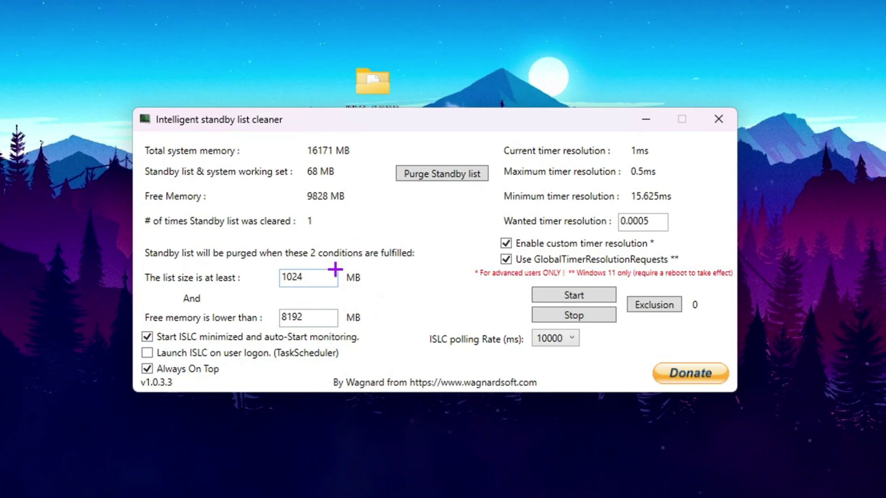
pyautogui.click(147, 353)
pyautogui.click(568, 298)
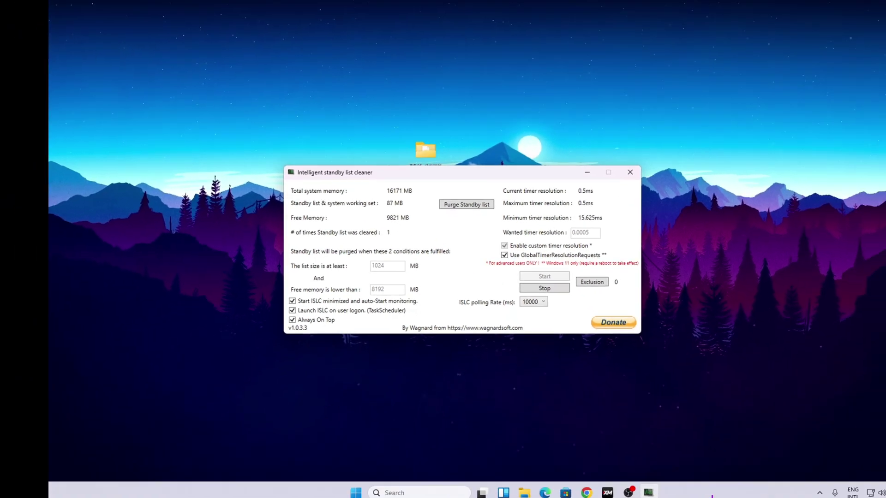
pyautogui.rightClick(706, 487)
pyautogui.click(740, 450)
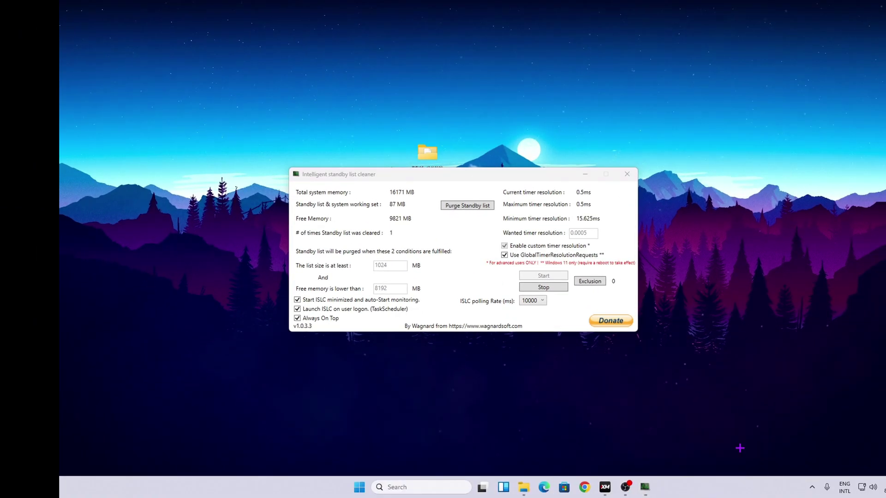
# Step: Check memory usage (6.1 GB in use) on Task Manager's Performance page, then close it
pyautogui.moveTo(445, 134); pyautogui.dragTo(568, 99)
pyautogui.click(281, 190)
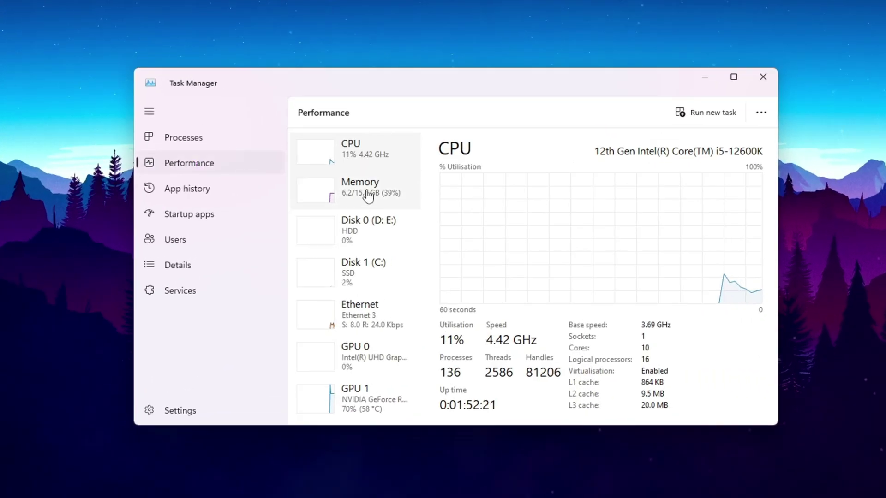
pyautogui.click(403, 205)
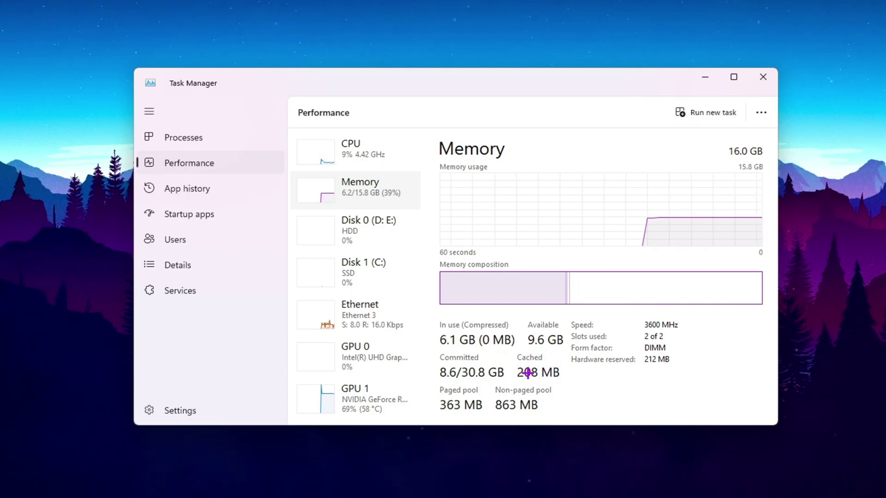
pyautogui.click(763, 77)
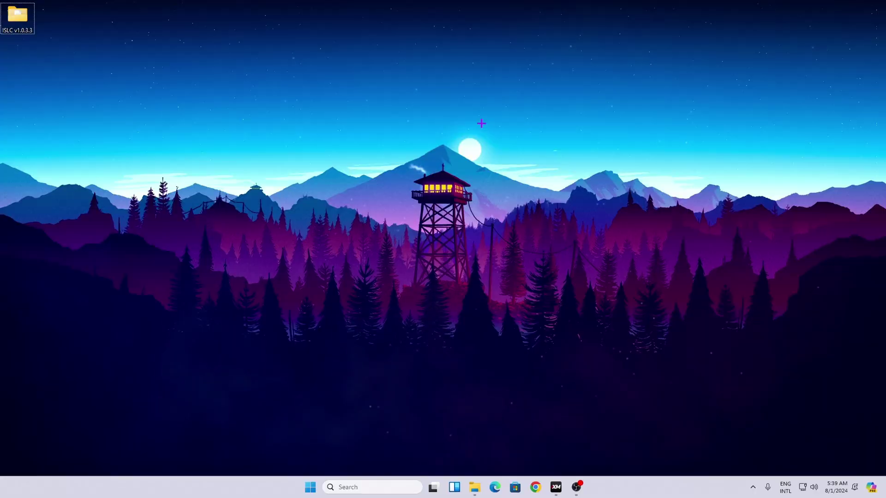
# Step: Run gpedit.msc from the Windows Run dialog
pyautogui.press('super+r')
pyautogui.moveTo(87, 372); pyautogui.dragTo(422, 187)
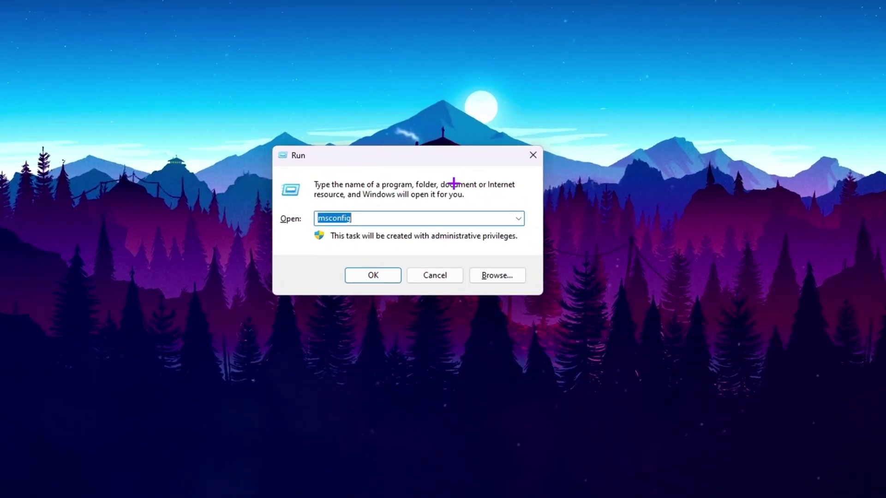
pyautogui.write('gpedit.msc')
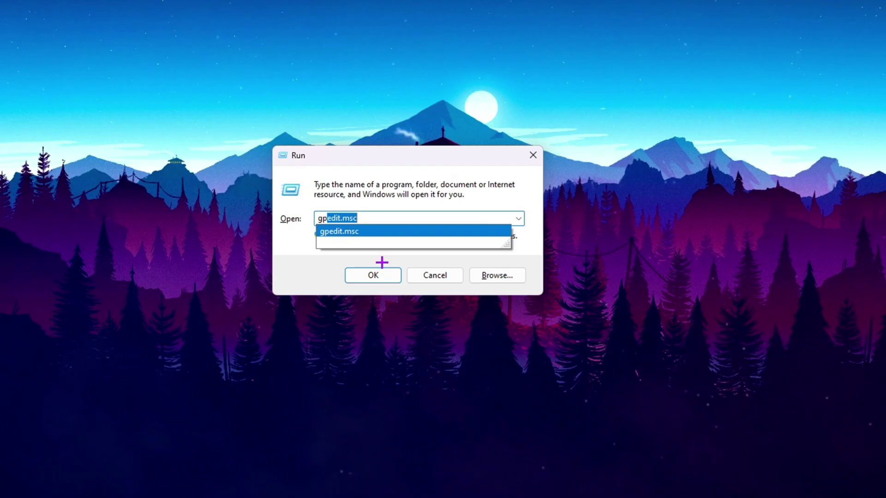
pyautogui.click(364, 281)
pyautogui.click(372, 277)
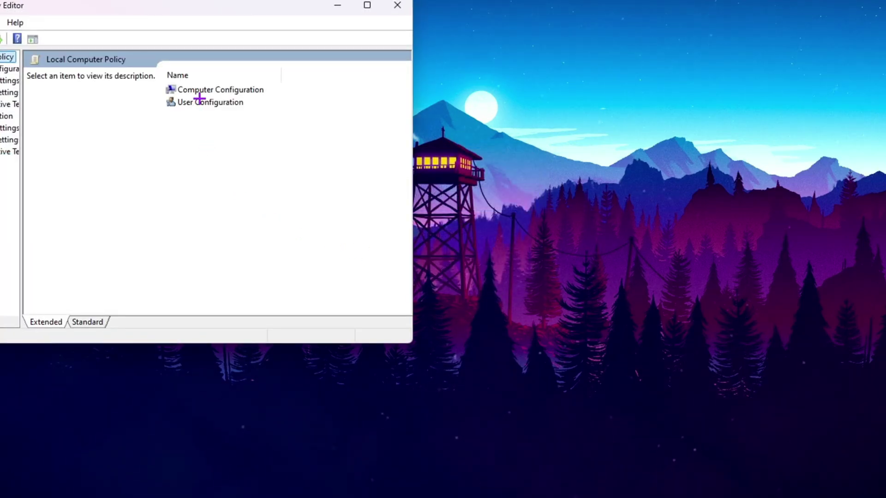
# Step: Open Computer Configuration > Administrative Templates > System > Power Management > Energy Saver Settings
pyautogui.moveTo(180, 10); pyautogui.dragTo(462, 67)
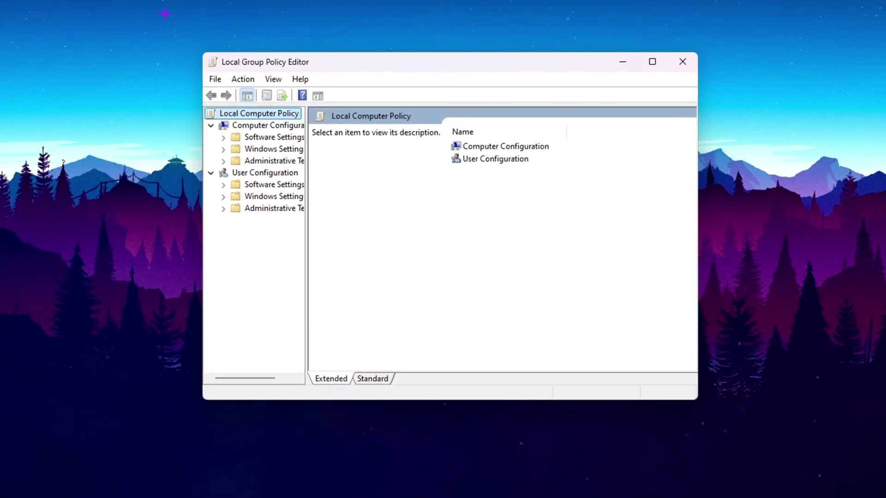
pyautogui.doubleClick(506, 147)
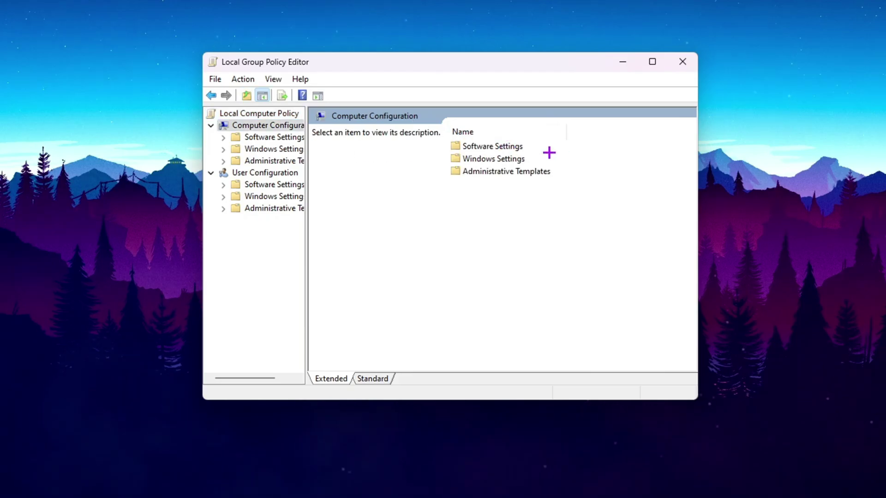
pyautogui.doubleClick(493, 171)
pyautogui.doubleClick(477, 221)
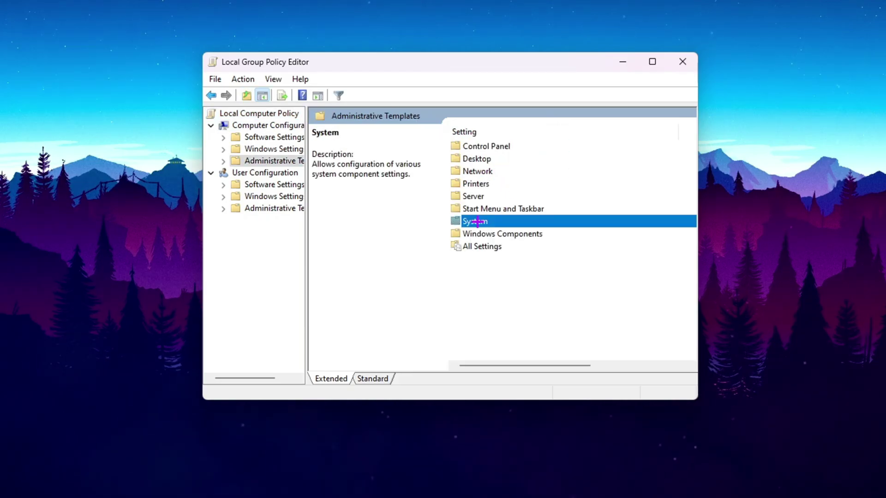
pyautogui.scroll(-7, 526, 208)
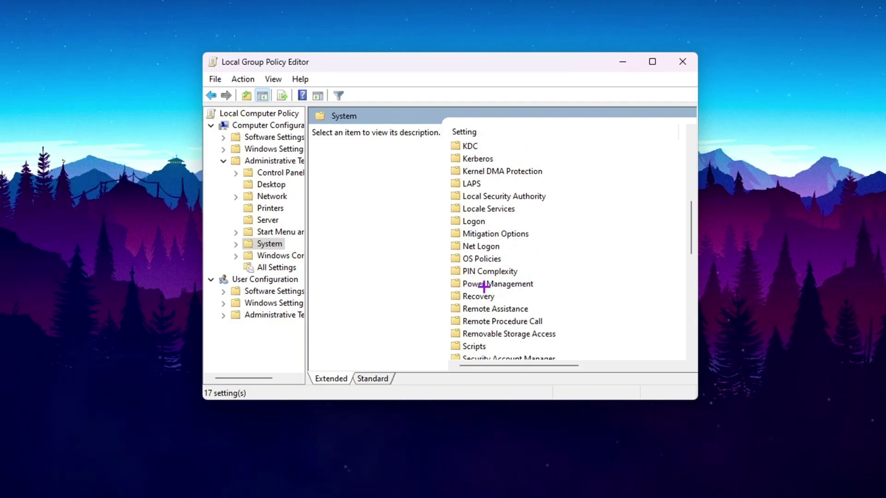
pyautogui.doubleClick(483, 286)
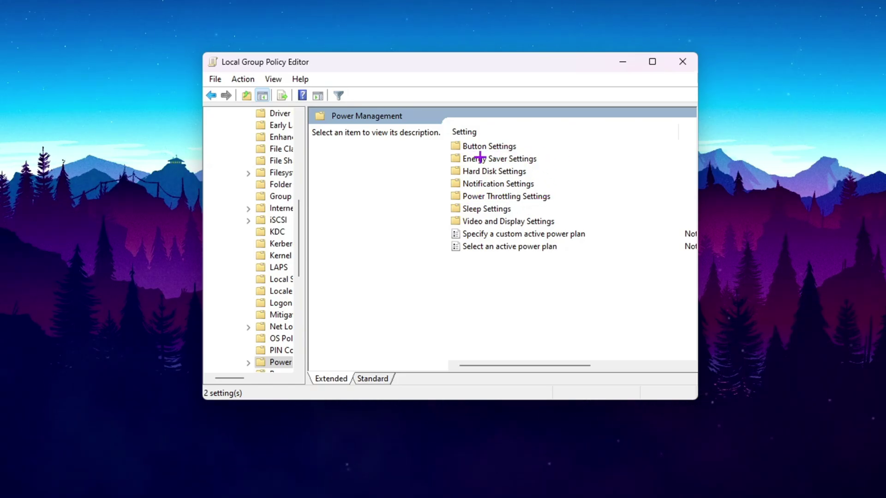
pyautogui.doubleClick(519, 159)
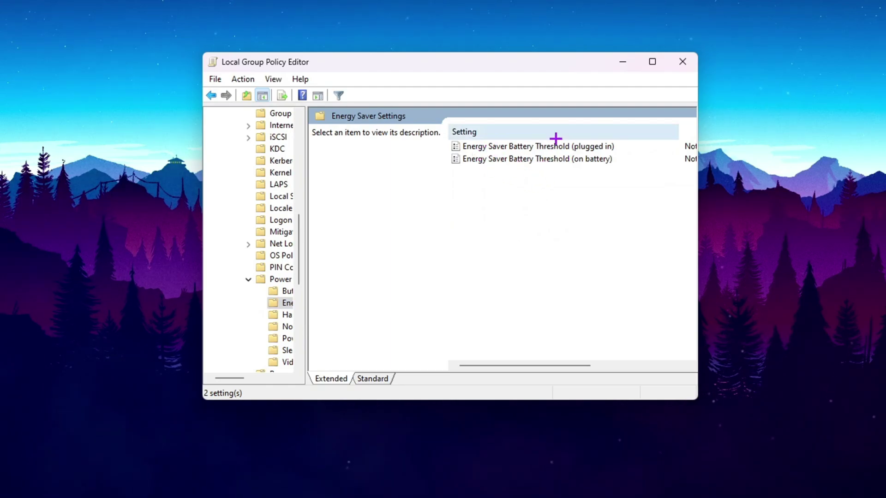
# Step: Set the plugged-in battery threshold policy to Disabled and apply it
pyautogui.doubleClick(512, 147)
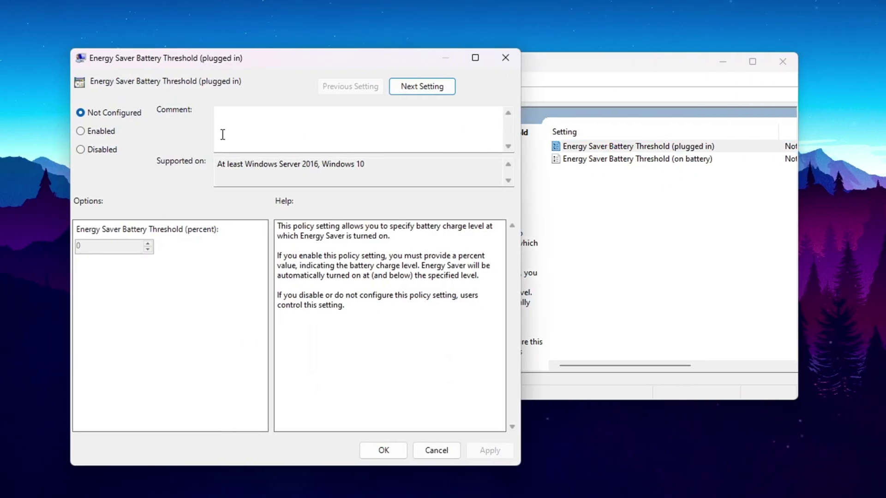
pyautogui.click(30, 152)
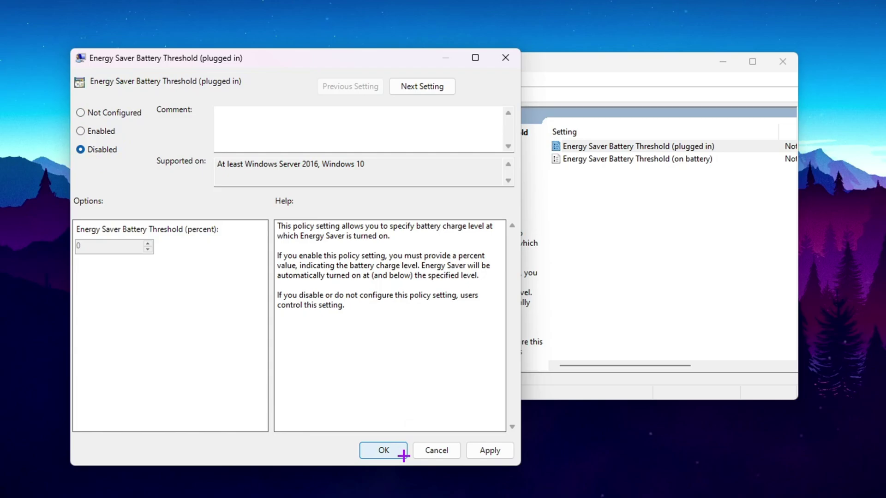
pyautogui.click(490, 451)
pyautogui.click(383, 452)
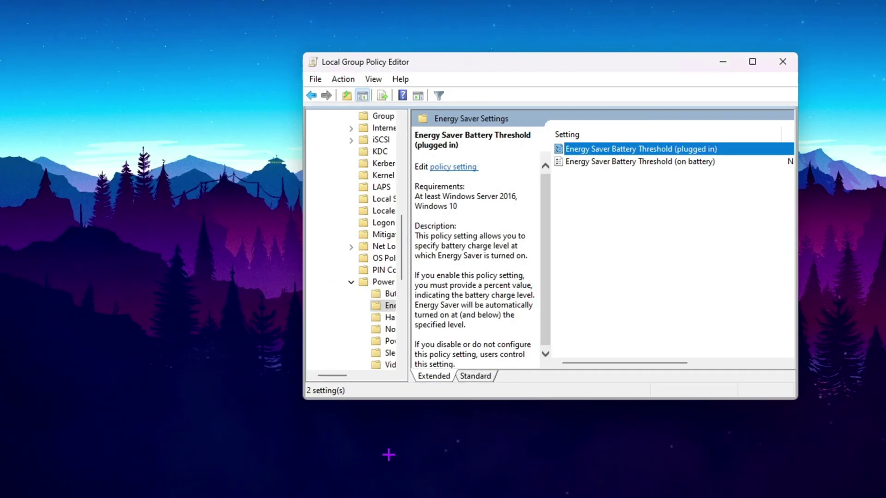
# Step: Open and confirm the on-battery threshold policy, then return to the Power Management folder
pyautogui.doubleClick(646, 162)
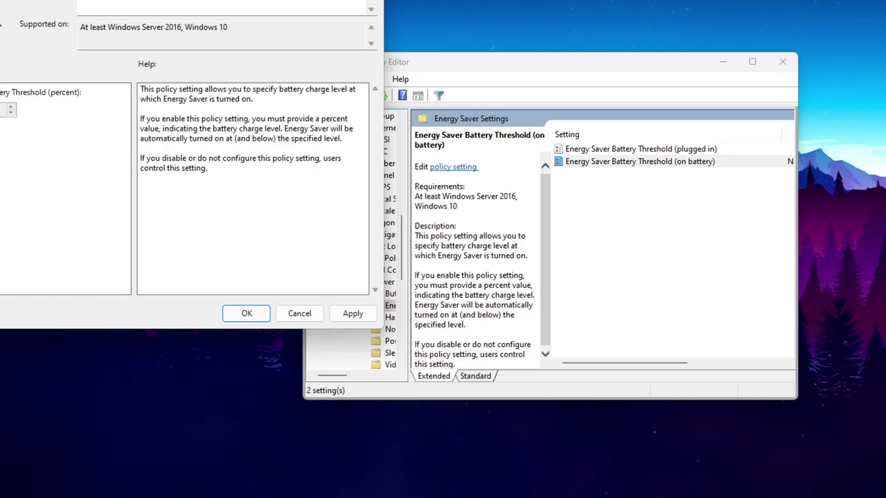
pyautogui.click(243, 316)
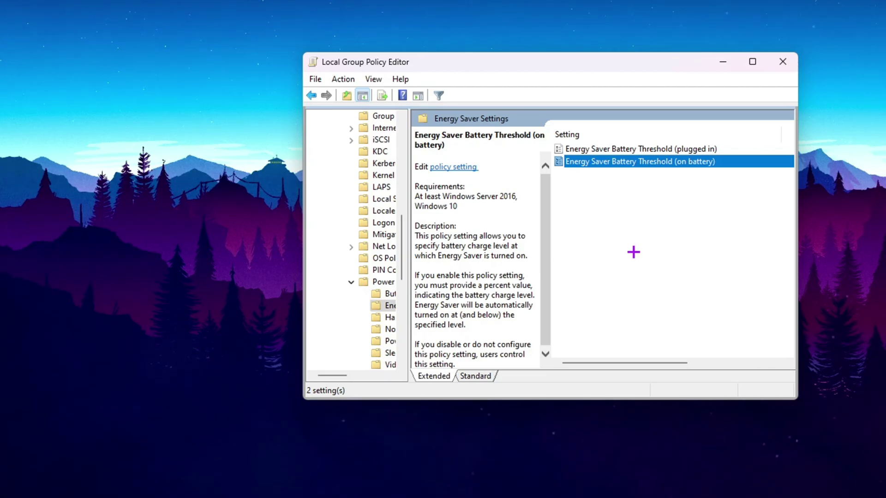
pyautogui.hotkey('alt', 'Left')
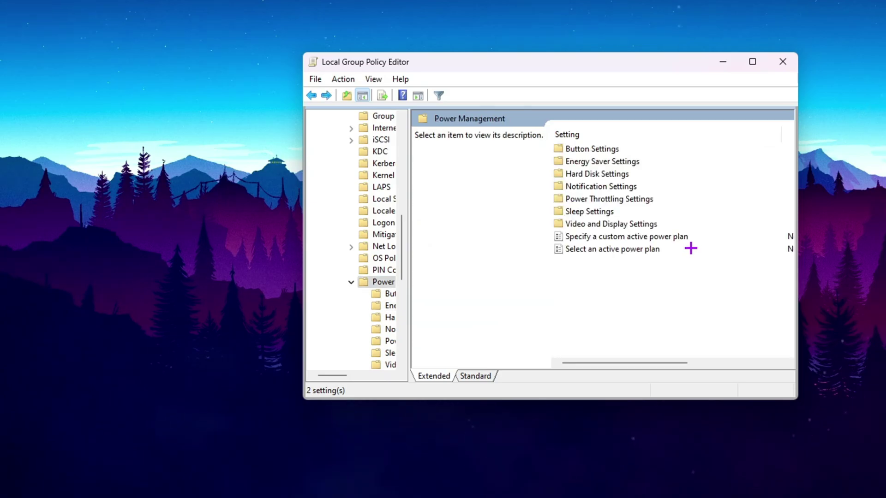
# Step: Enable 'Turn off Power Throttling' under Power Throttling Settings, then close the Group Policy Editor
pyautogui.doubleClick(618, 199)
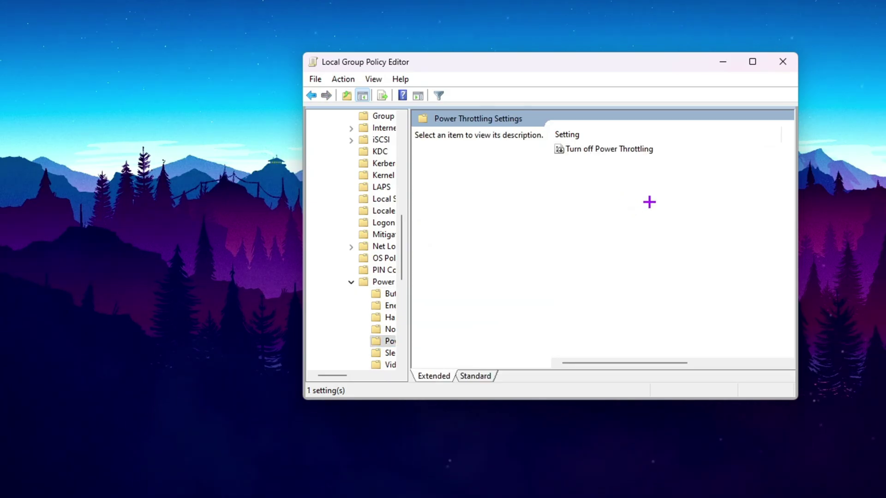
pyautogui.doubleClick(623, 148)
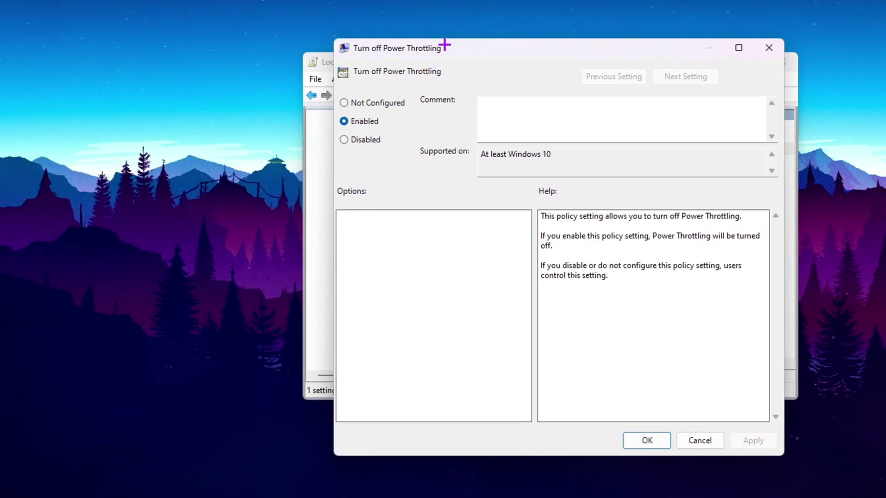
pyautogui.click(646, 441)
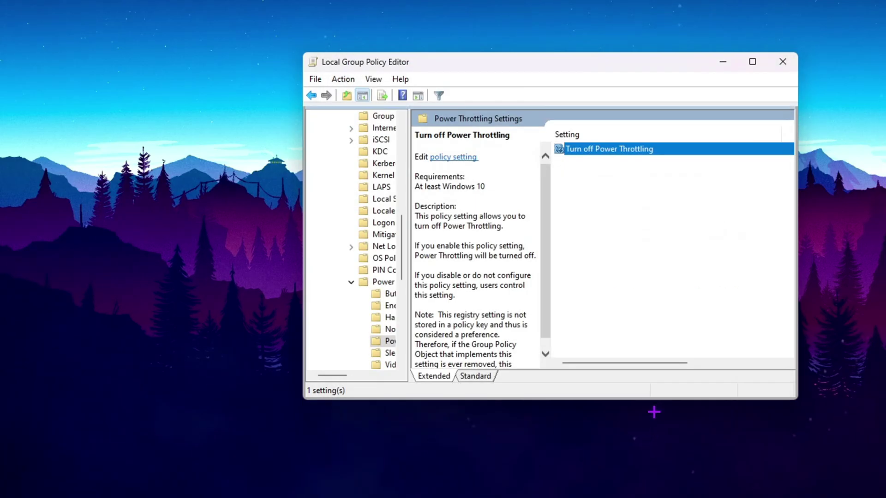
pyautogui.click(783, 66)
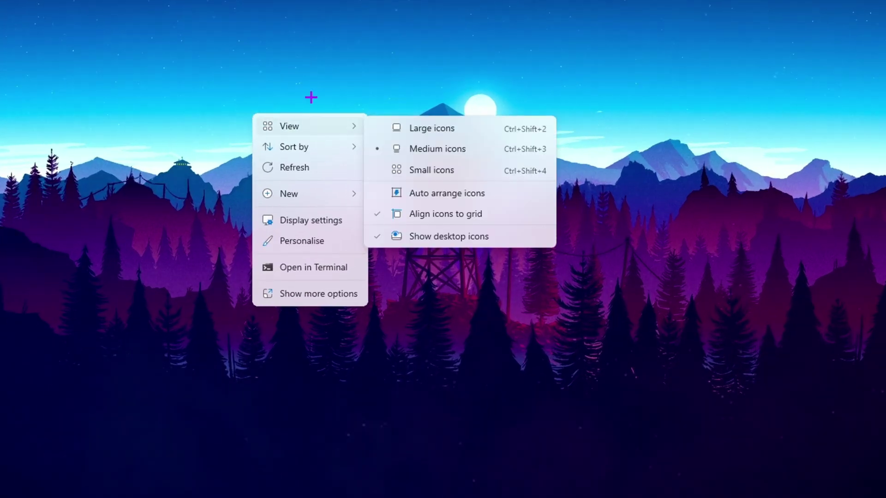
# Step: Reach the Graphics page via the desktop's Display settings and its Related settings section
pyautogui.click(314, 294)
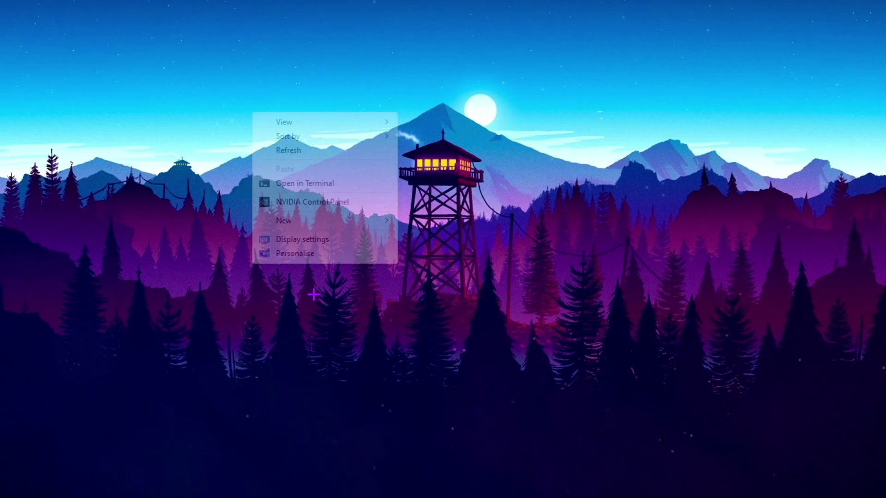
pyautogui.click(300, 236)
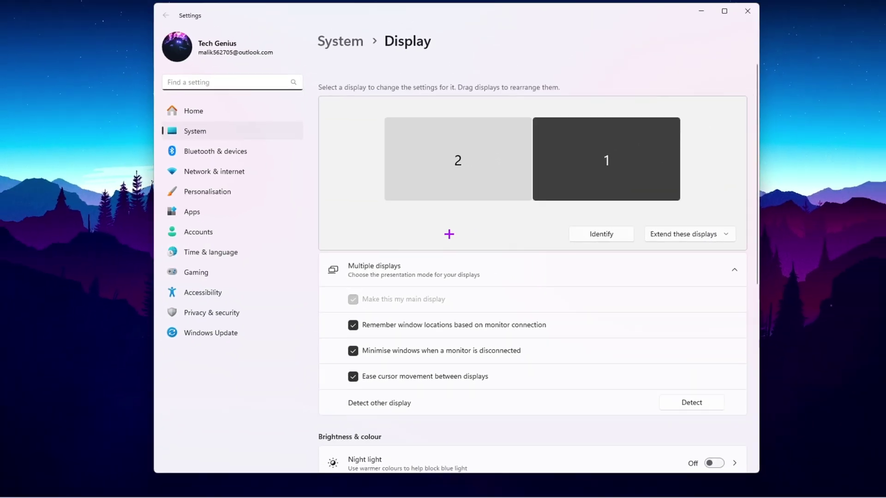
pyautogui.scroll(-7, 449, 234)
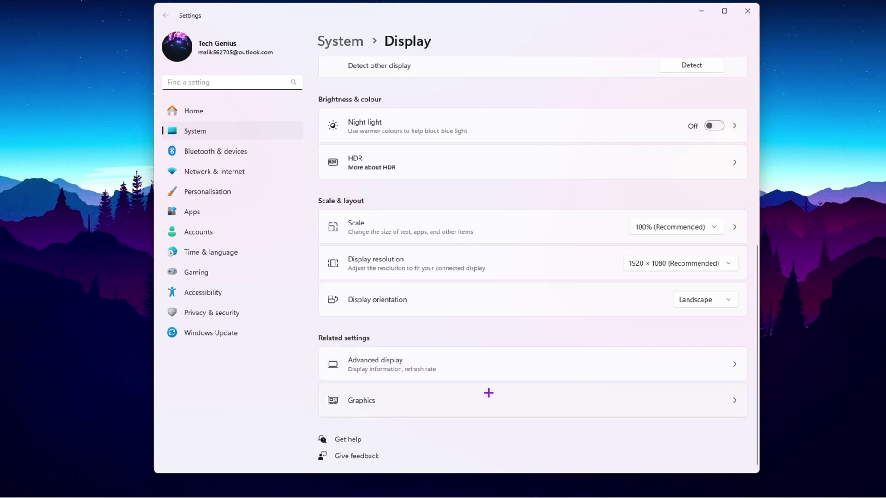
pyautogui.click(441, 403)
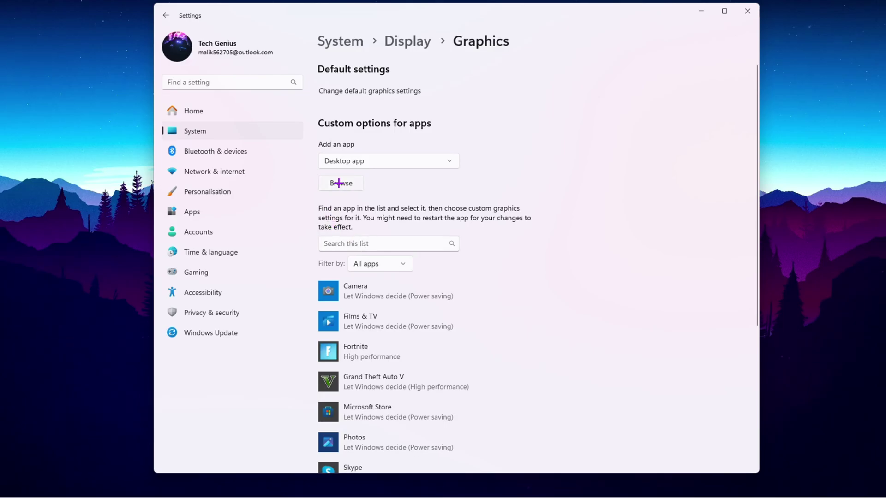
# Step: Browse for a desktop app, navigating from This PC into C:\Program Files (x86)\Steam
pyautogui.click(339, 183)
pyautogui.scroll(-3, 205, 199)
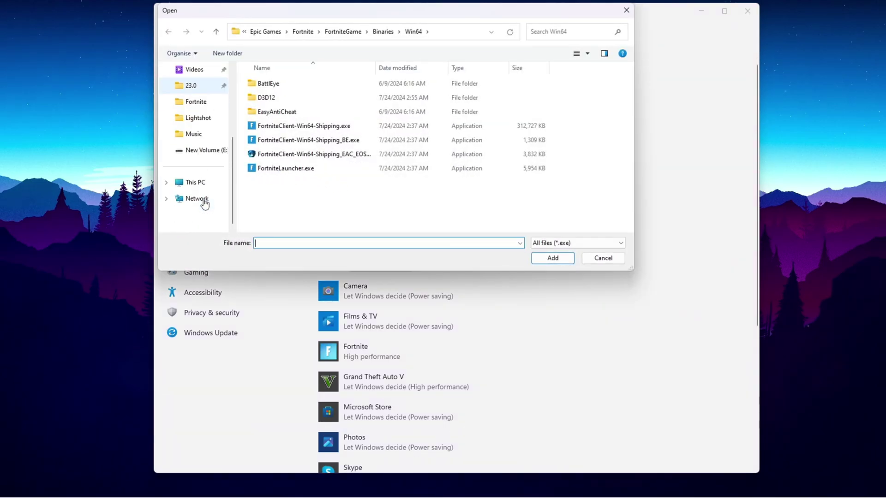
pyautogui.click(195, 183)
pyautogui.doubleClick(282, 95)
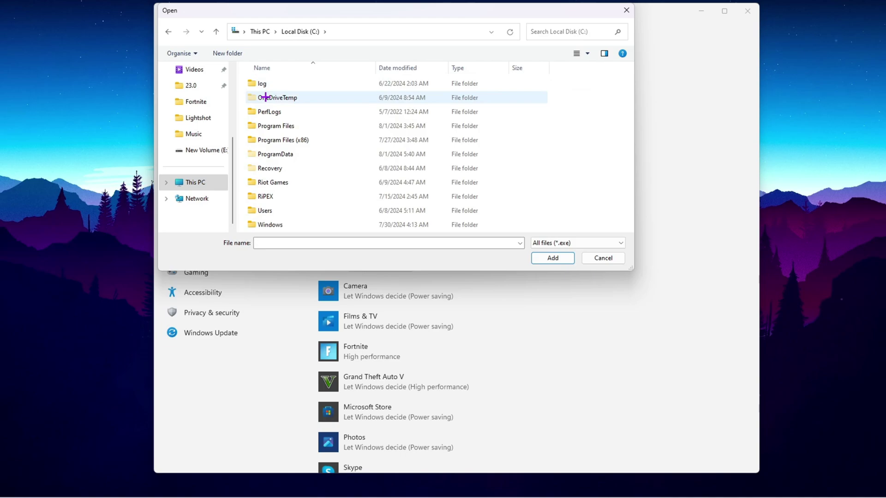
pyautogui.doubleClick(312, 140)
pyautogui.press('s')
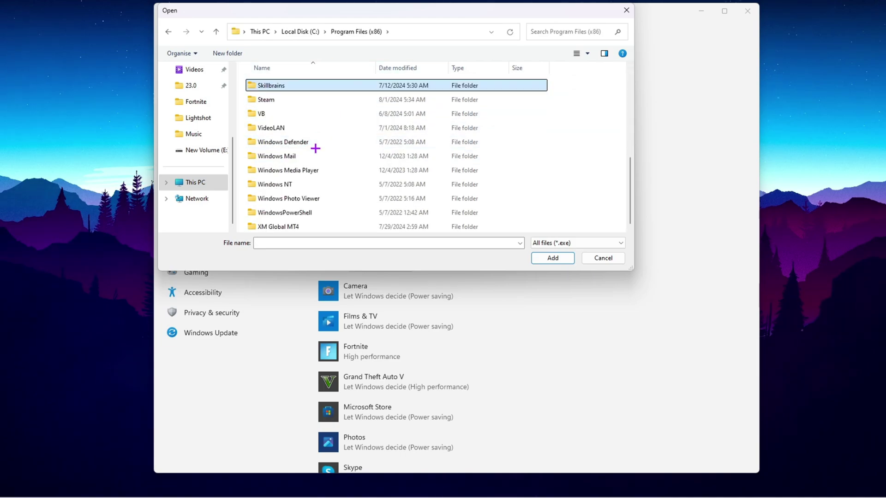
pyautogui.doubleClick(306, 105)
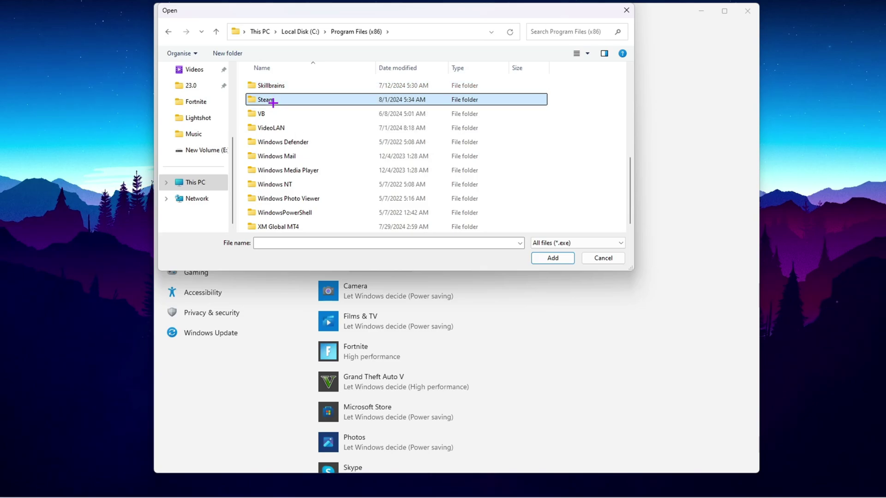
# Step: Go into steamapps\common\Counter-Strike Global Offensive\game\bin\win64 and add cs2.exe
pyautogui.scroll(-5, 326, 101)
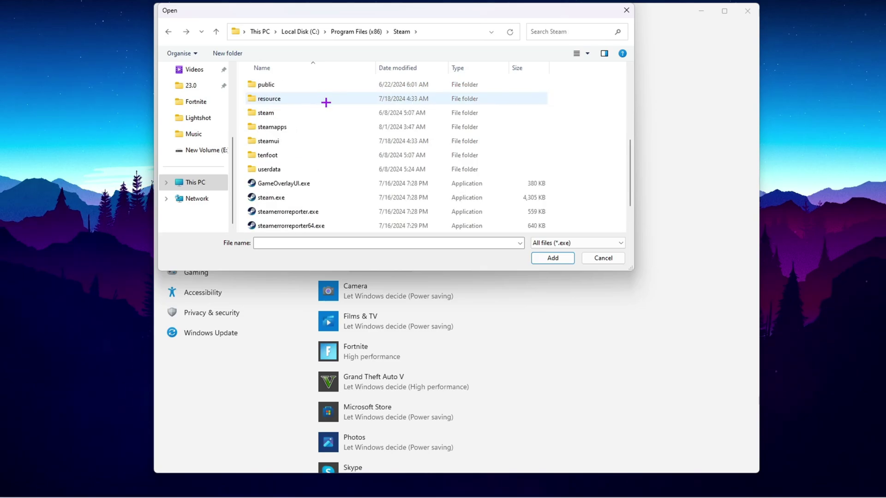
pyautogui.doubleClick(291, 126)
pyautogui.doubleClick(293, 87)
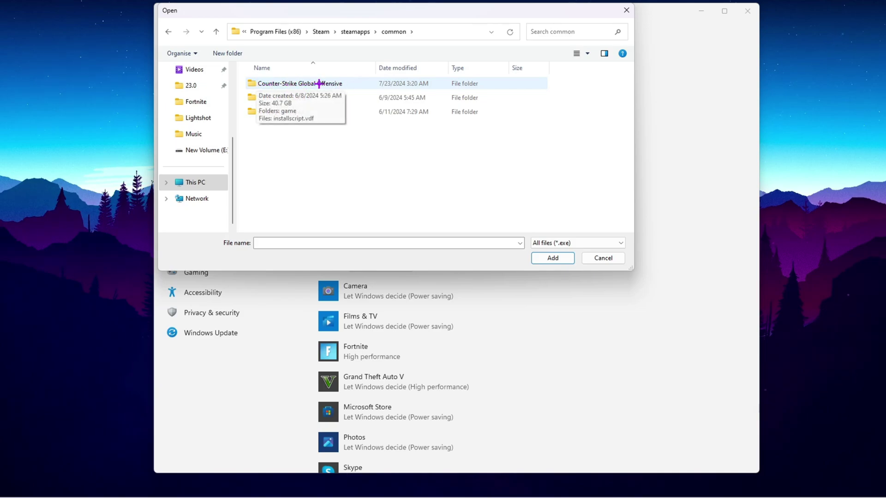
pyautogui.doubleClick(347, 83)
pyautogui.doubleClick(266, 85)
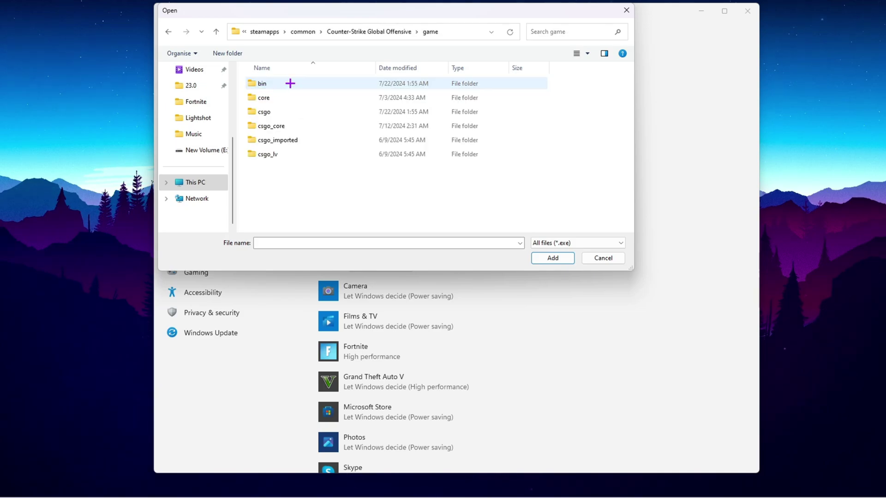
pyautogui.doubleClick(301, 85)
pyautogui.doubleClick(300, 85)
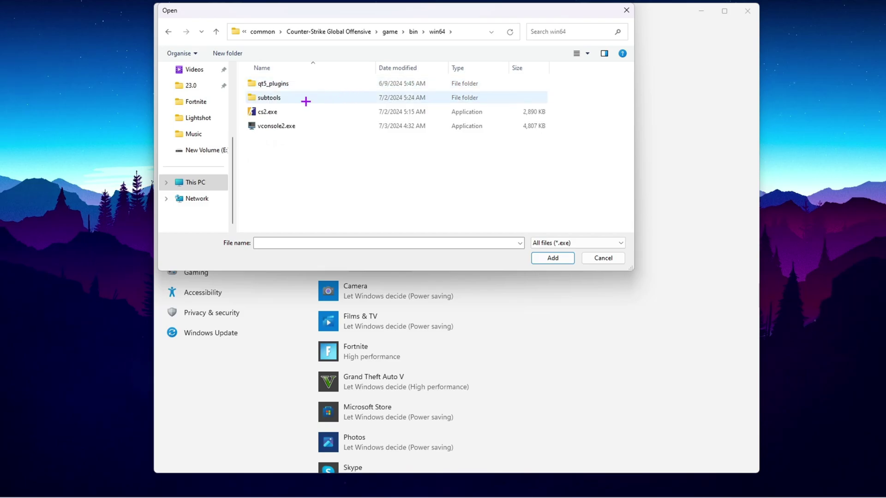
pyautogui.click(278, 112)
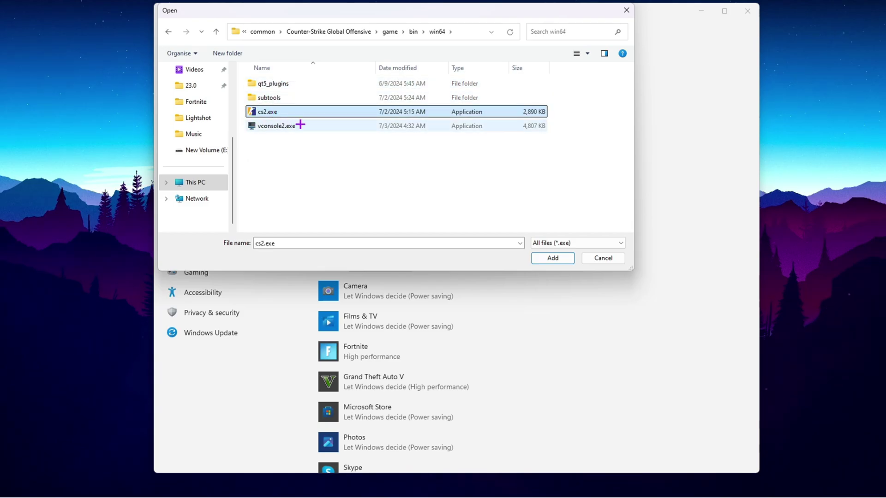
pyautogui.click(552, 257)
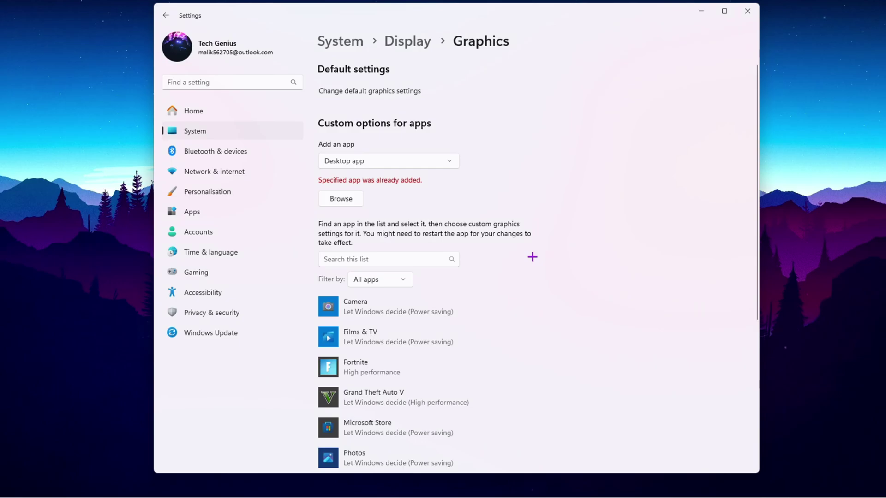
# Step: Save cs2.exe's graphics preference as High performance (NVIDIA GeForce RTX 3070) and close Settings
pyautogui.scroll(-5, 508, 268)
pyautogui.click(396, 375)
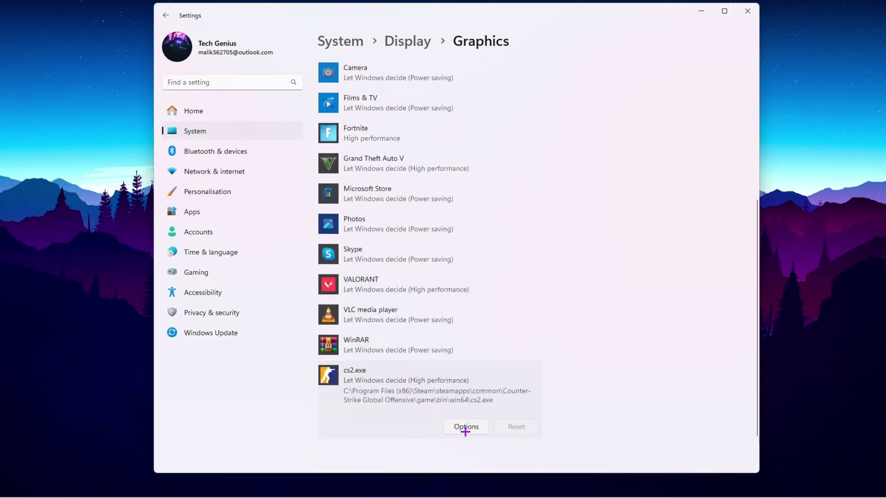
pyautogui.click(465, 427)
pyautogui.click(387, 236)
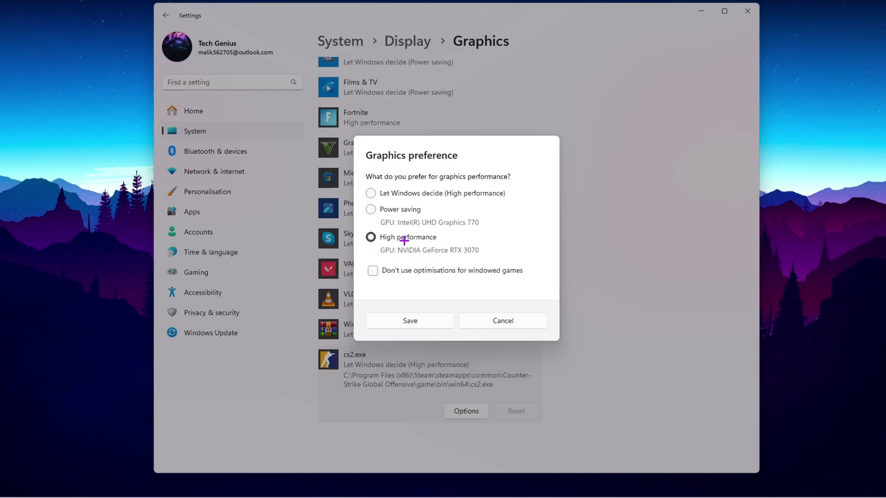
pyautogui.click(403, 322)
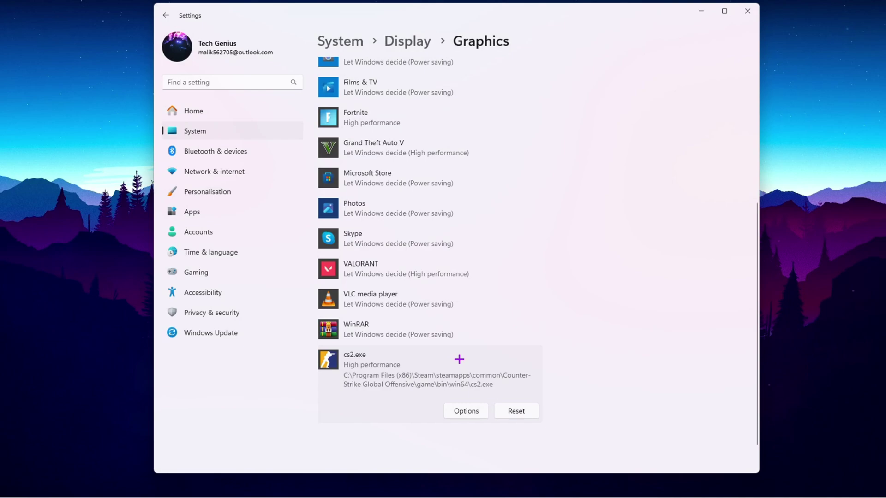
pyautogui.click(746, 17)
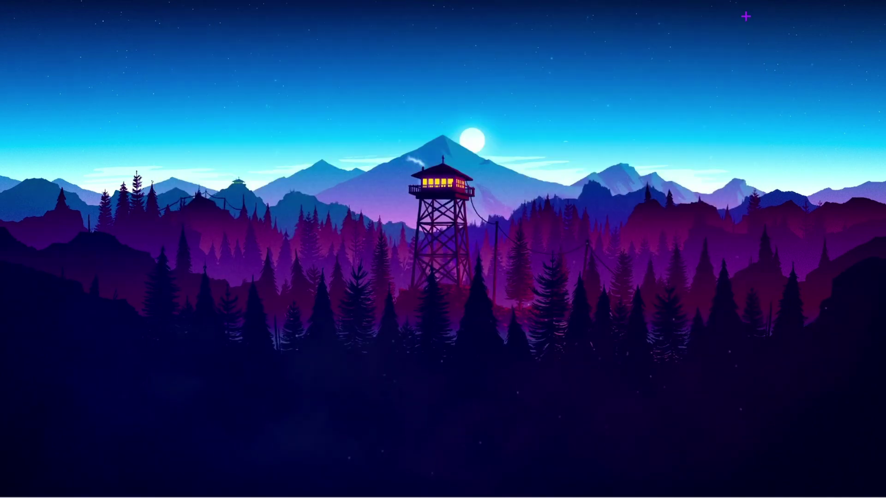